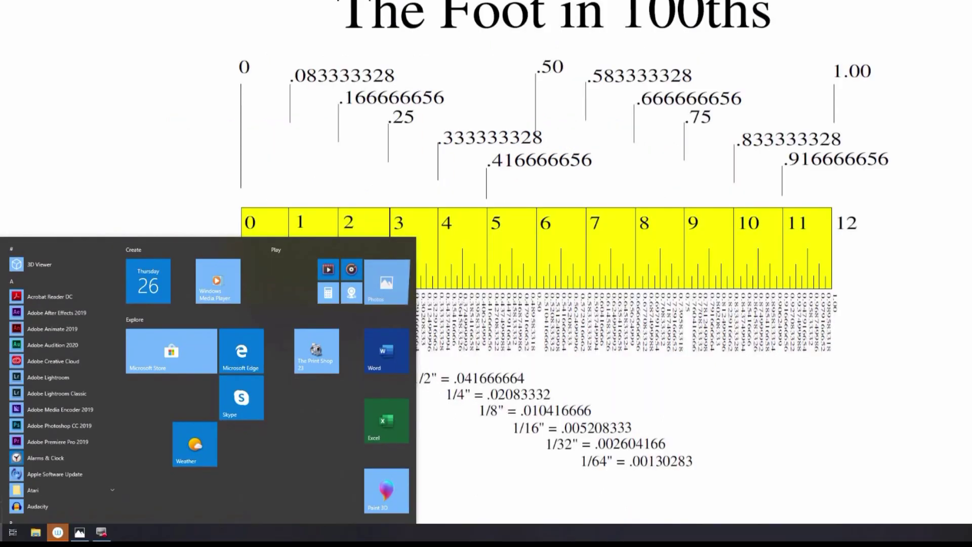
{"action": "scroll", "coordinate": [29, 451], "scroll_direction": "down", "scroll_amount": 2}
{"action": "scroll", "coordinate": [30, 451], "scroll_direction": "down", "scroll_amount": 15}
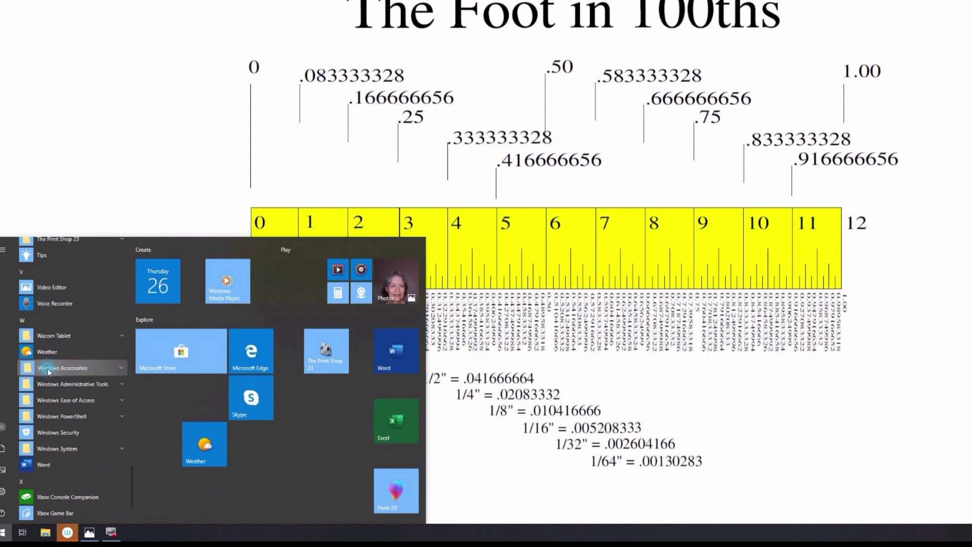
Launch Paint from the Windows Accessories folder in the Start menu
{"action": "left_click", "coordinate": [48, 371]}
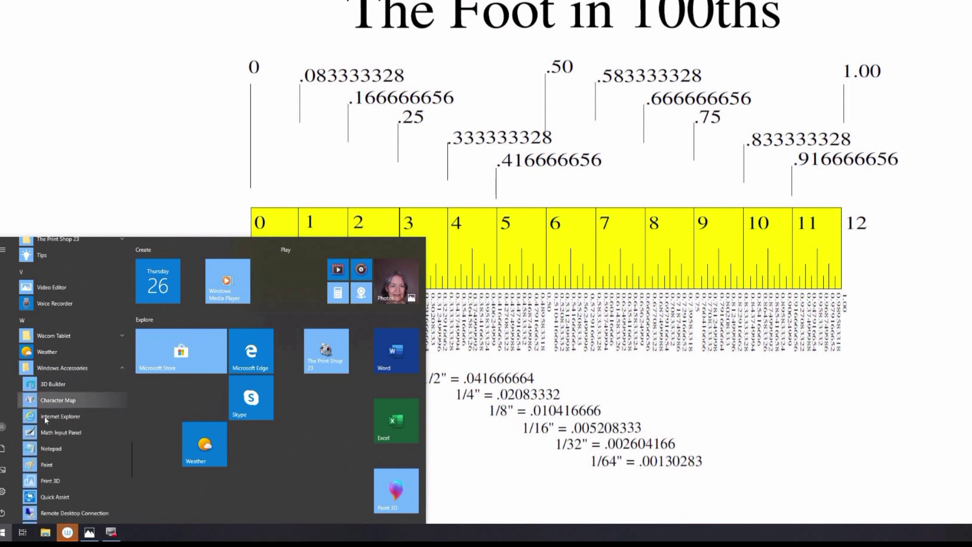
{"action": "left_click", "coordinate": [46, 464]}
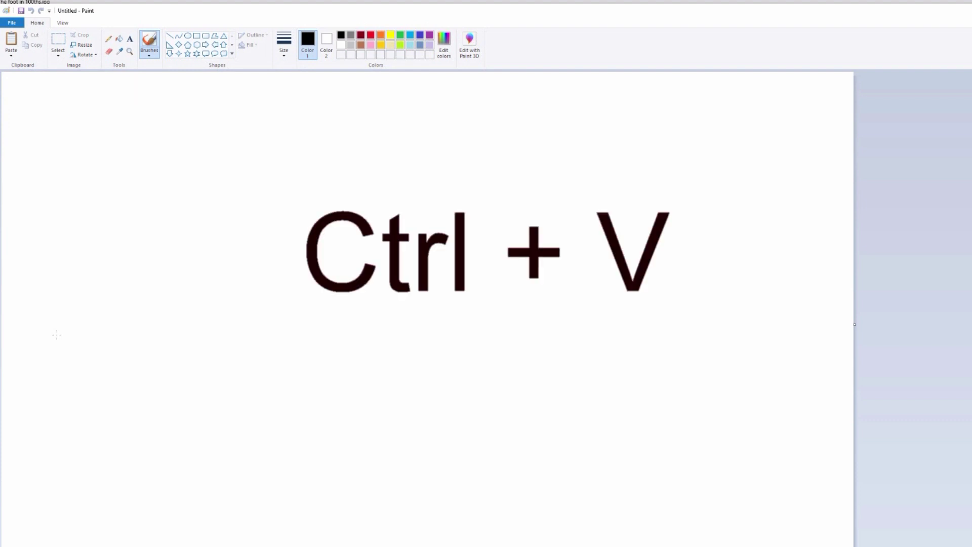
Paste the 'Foot in 100ths' ruler screenshot and zoom the view out to 50%
{"action": "key", "text": "ctrl+v"}
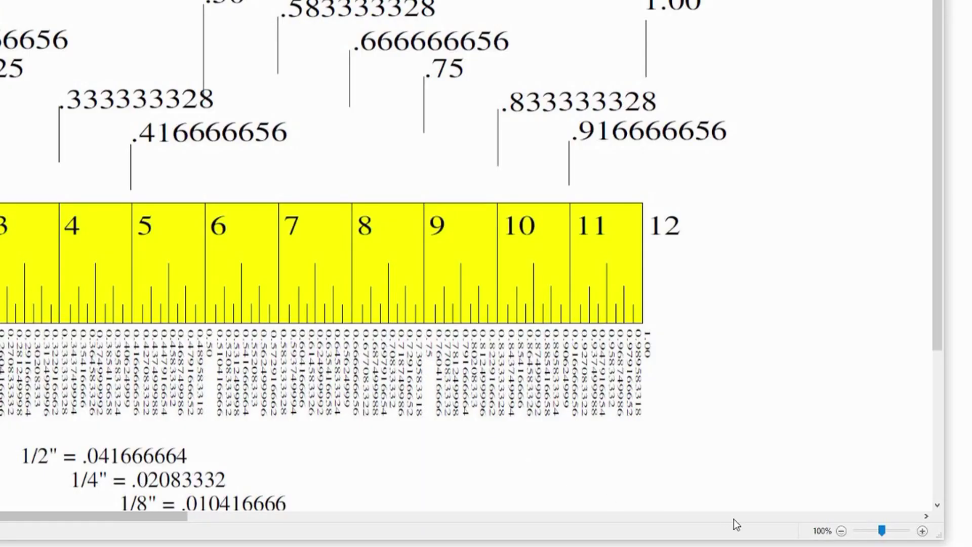
{"action": "left_click", "coordinate": [882, 531]}
{"action": "left_click_drag", "start_coordinate": [882, 531], "coordinate": [881, 537]}
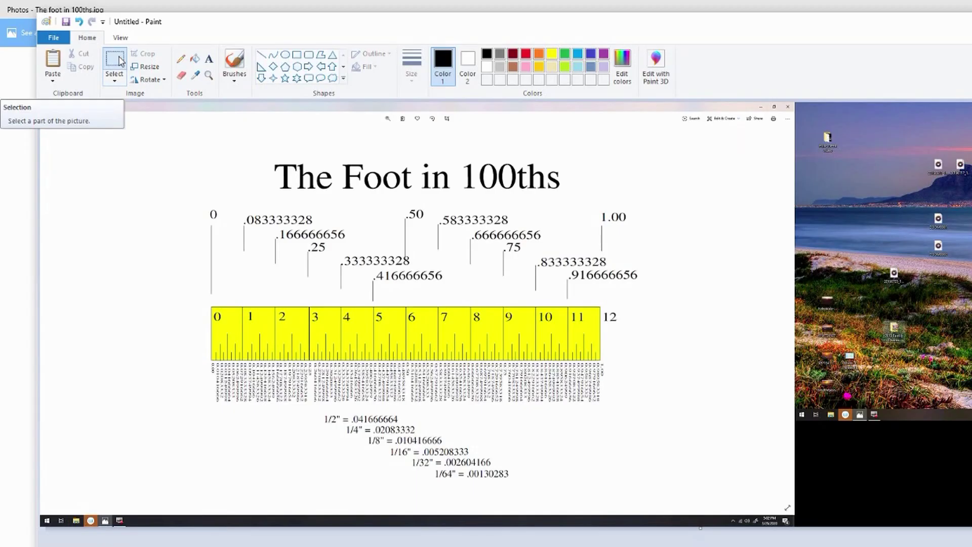
Crop the screenshot to the Photos picture area with a rectangular selection
{"action": "left_click", "coordinate": [119, 56]}
{"action": "left_click", "coordinate": [119, 59]}
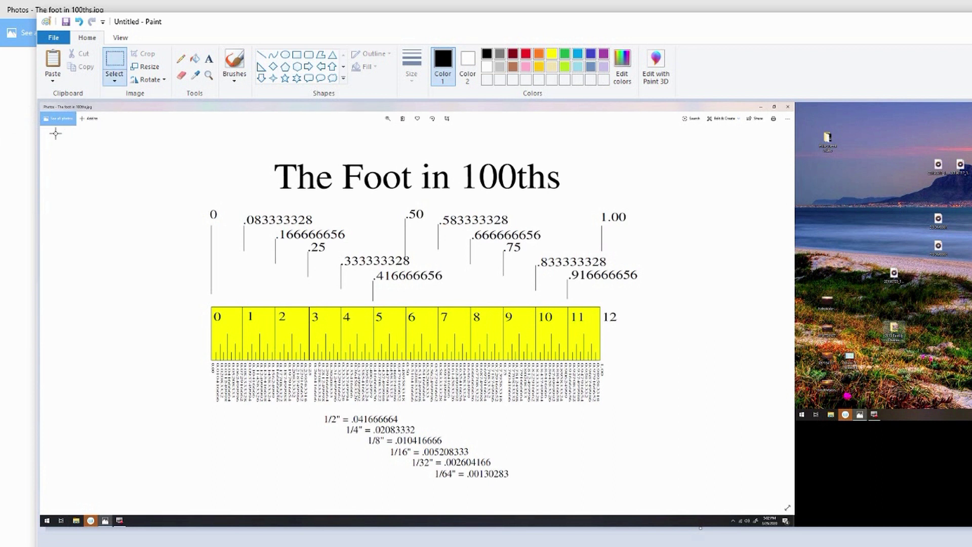
{"action": "left_click_drag", "start_coordinate": [48, 131], "coordinate": [636, 396]}
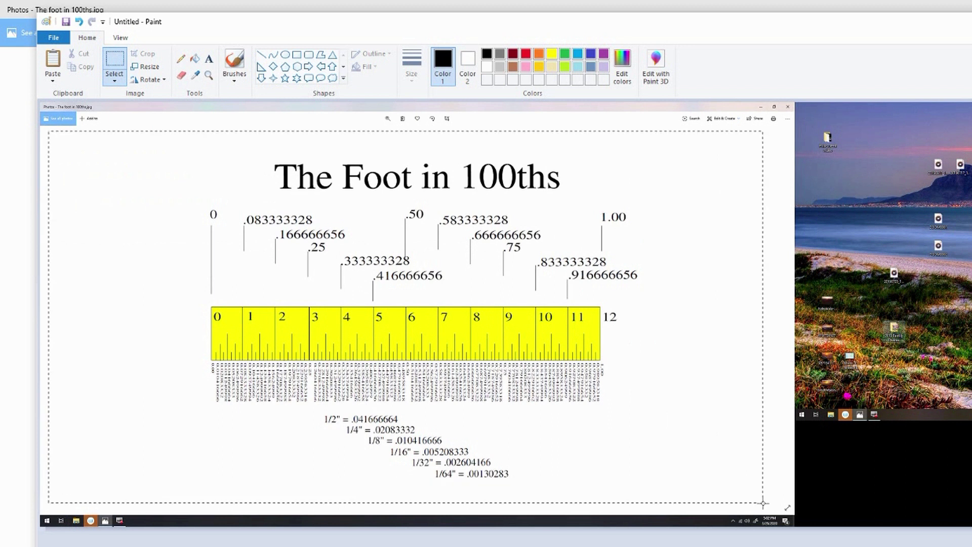
{"action": "left_click_drag", "start_coordinate": [636, 396], "coordinate": [783, 506]}
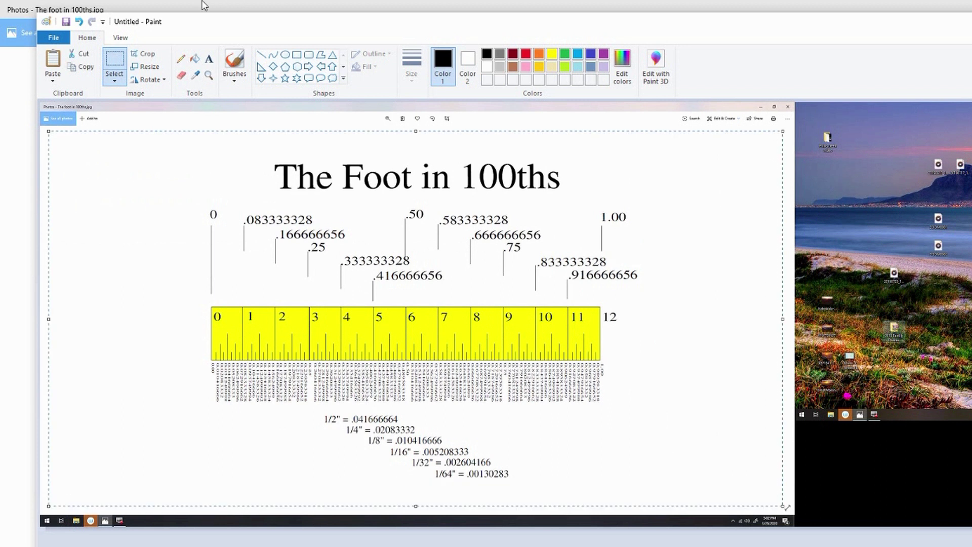
{"action": "left_click", "coordinate": [146, 56]}
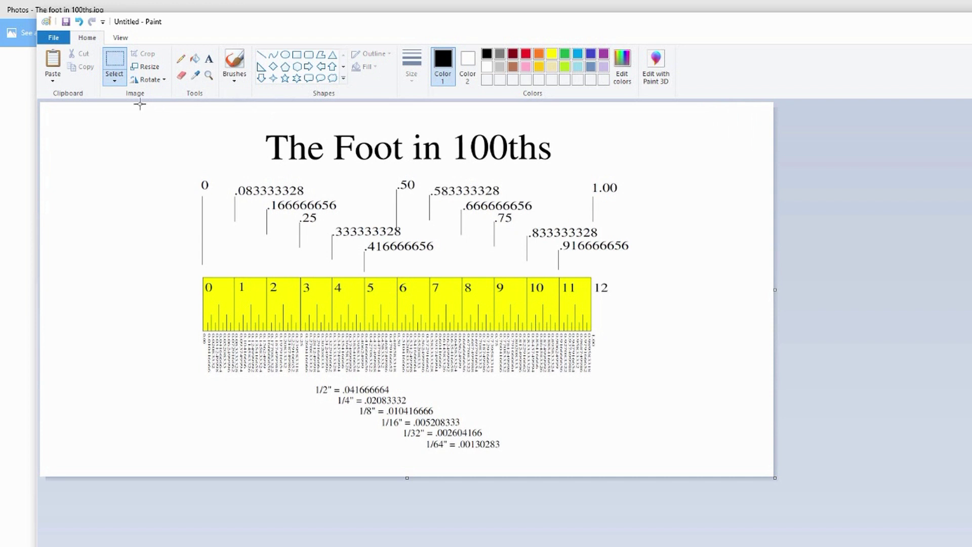
Crop again to a tighter area around the ruler drawing, title and fraction list
{"action": "left_click_drag", "start_coordinate": [140, 103], "coordinate": [667, 467]}
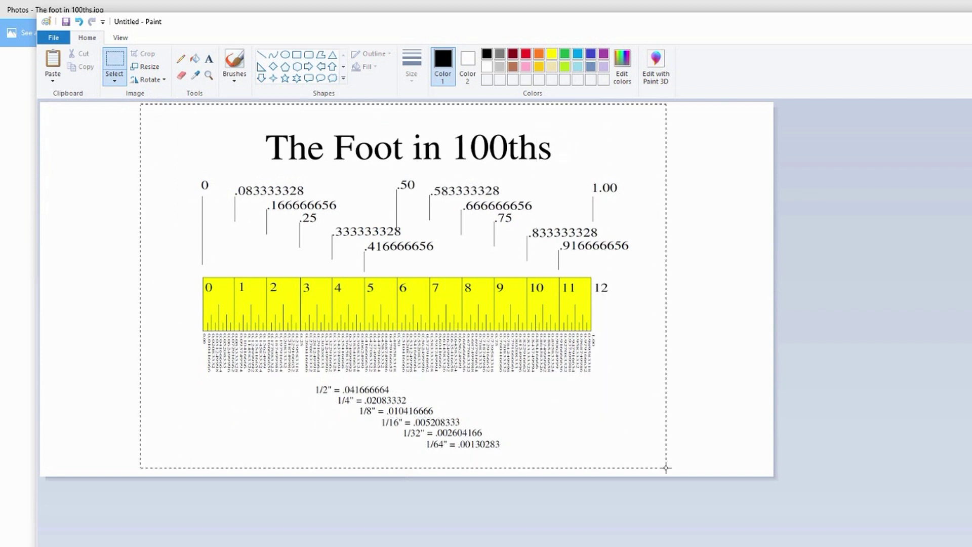
{"action": "left_click_drag", "start_coordinate": [666, 466], "coordinate": [665, 462]}
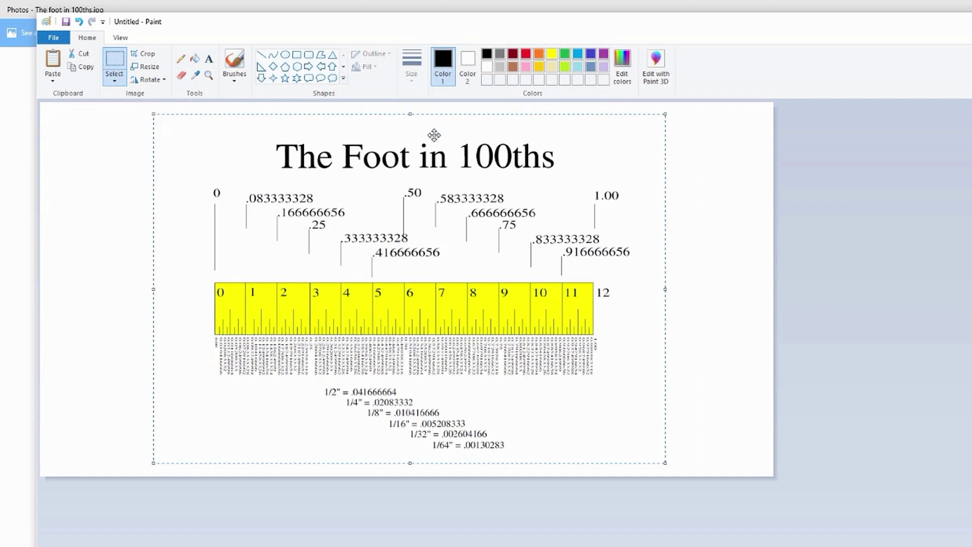
{"action": "left_click", "coordinate": [149, 58]}
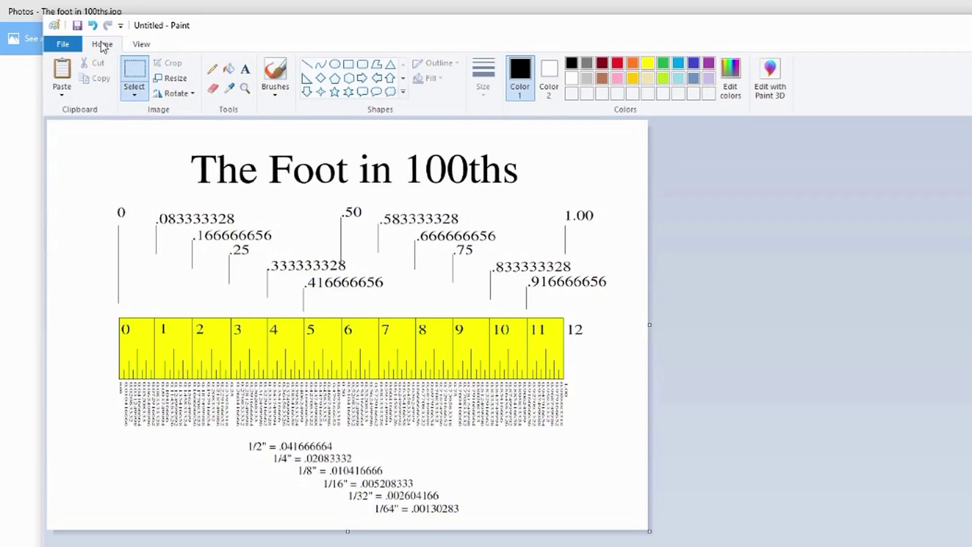
Save the picture as a JPEG on the Desktop, named 'my food drawing'
{"action": "left_click", "coordinate": [70, 46]}
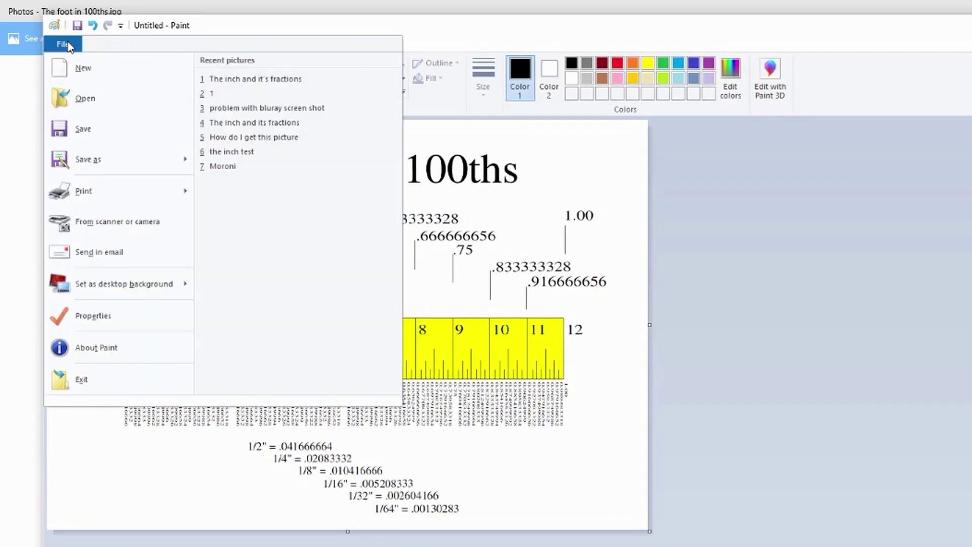
{"action": "mouse_move", "coordinate": [114, 159]}
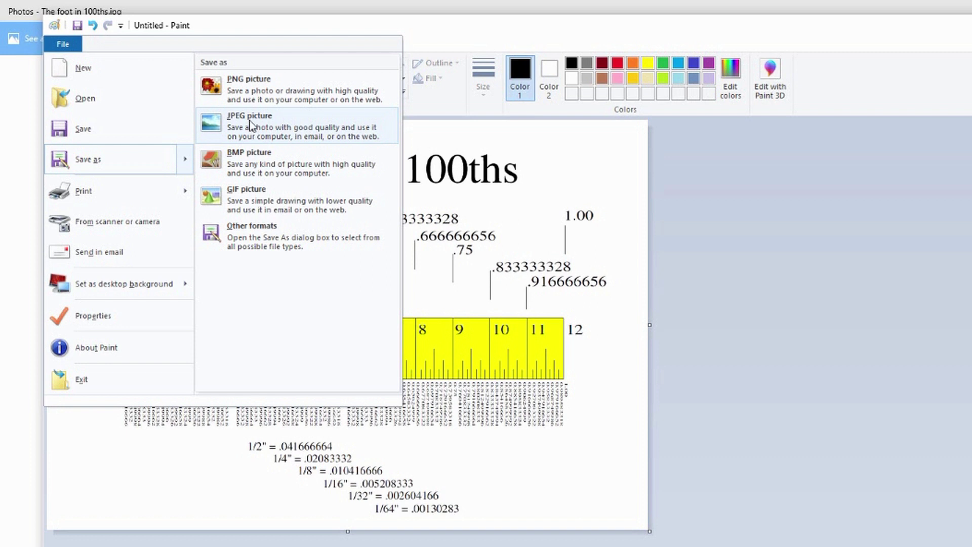
{"action": "left_click", "coordinate": [251, 122]}
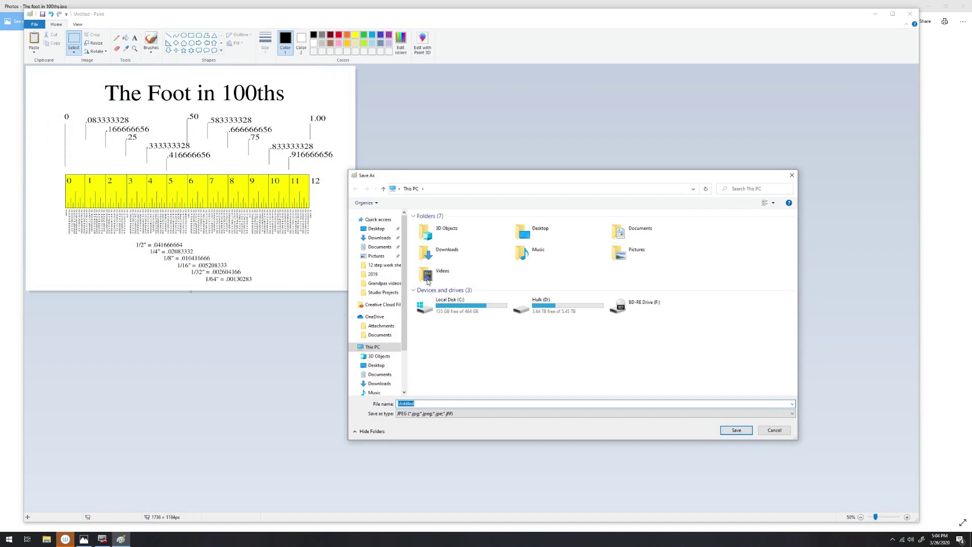
{"action": "left_click", "coordinate": [381, 231]}
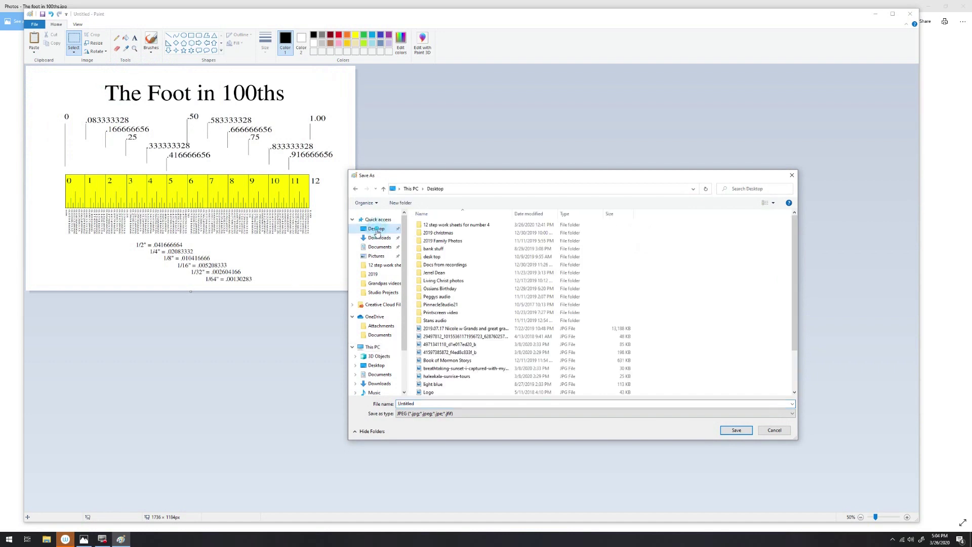
{"action": "double_click", "coordinate": [420, 403]}
{"action": "type", "text": "my food drawing"}
{"action": "left_click", "coordinate": [736, 430]}
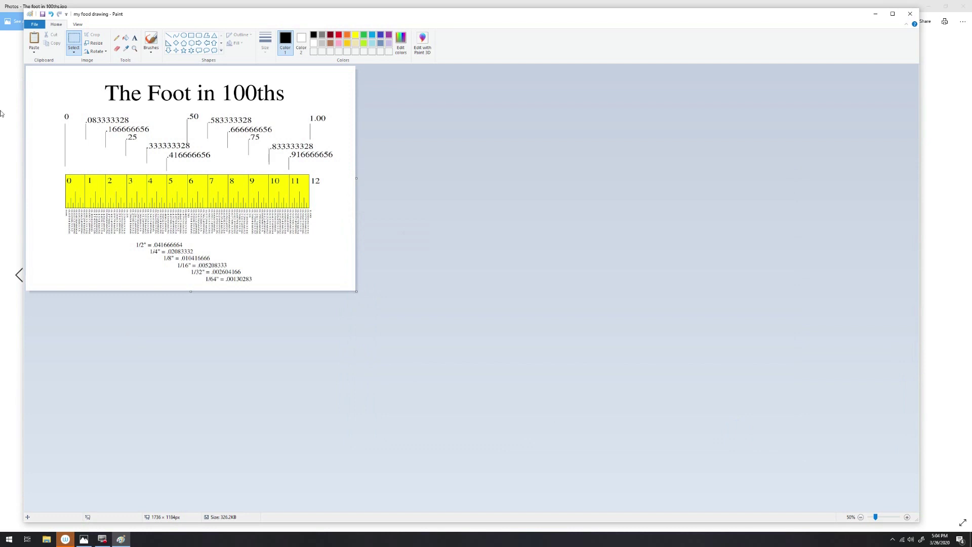
Close Paint and Photos, then select 'my food drawing' in File Explorer's Desktop folder
{"action": "left_click", "coordinate": [908, 14]}
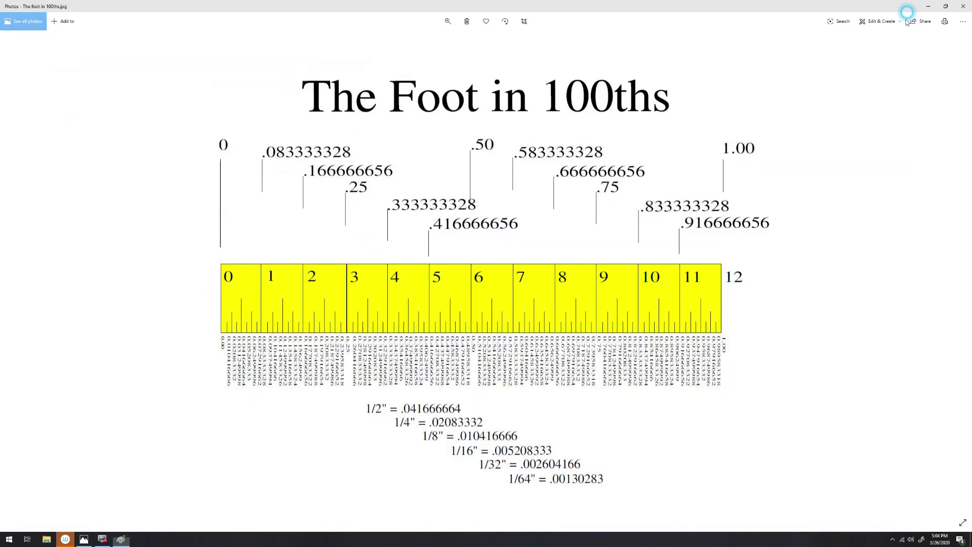
{"action": "left_click", "coordinate": [963, 8]}
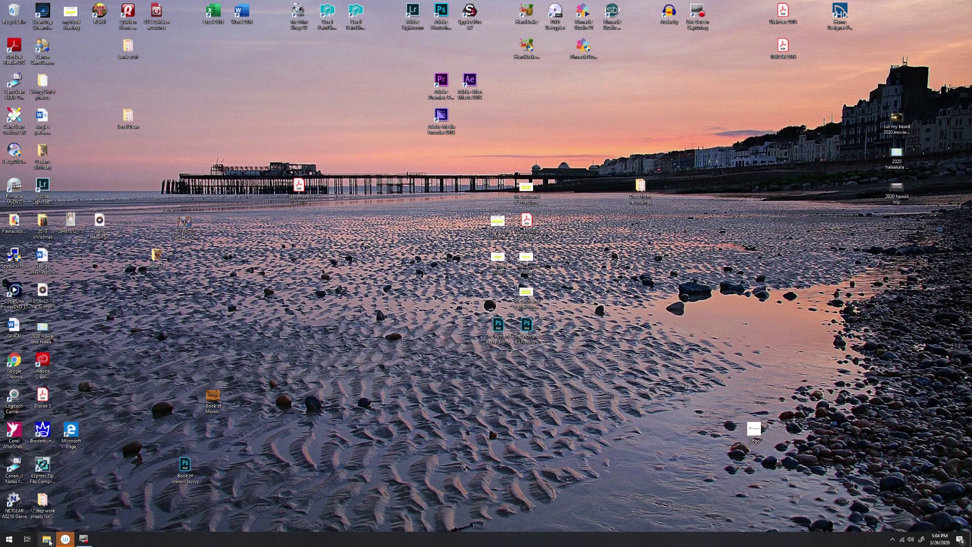
{"action": "right_click", "coordinate": [47, 541]}
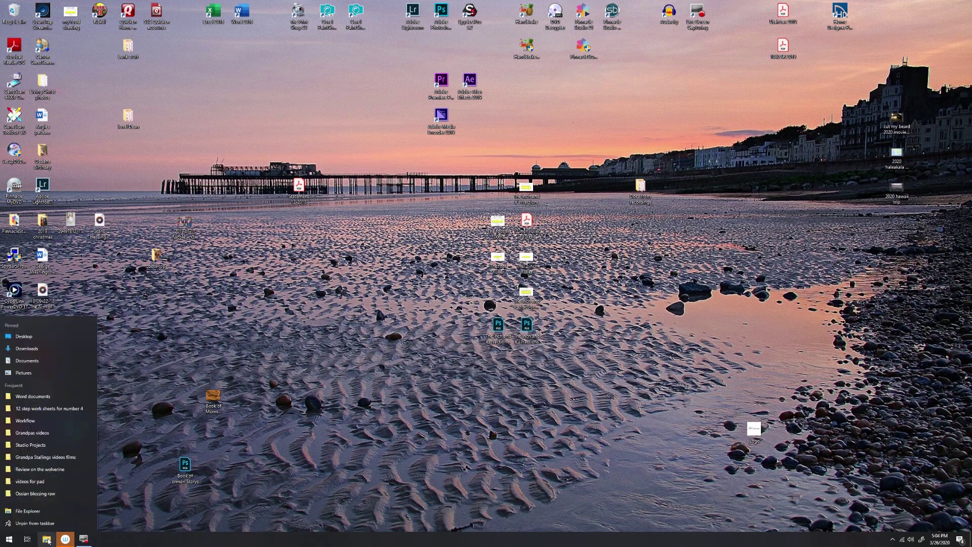
{"action": "left_click", "coordinate": [29, 511]}
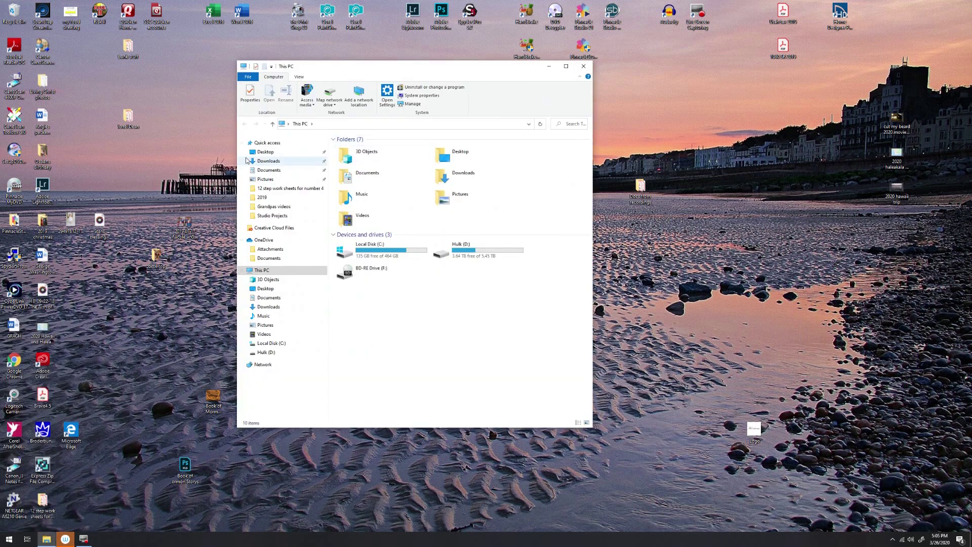
{"action": "left_click", "coordinate": [266, 152]}
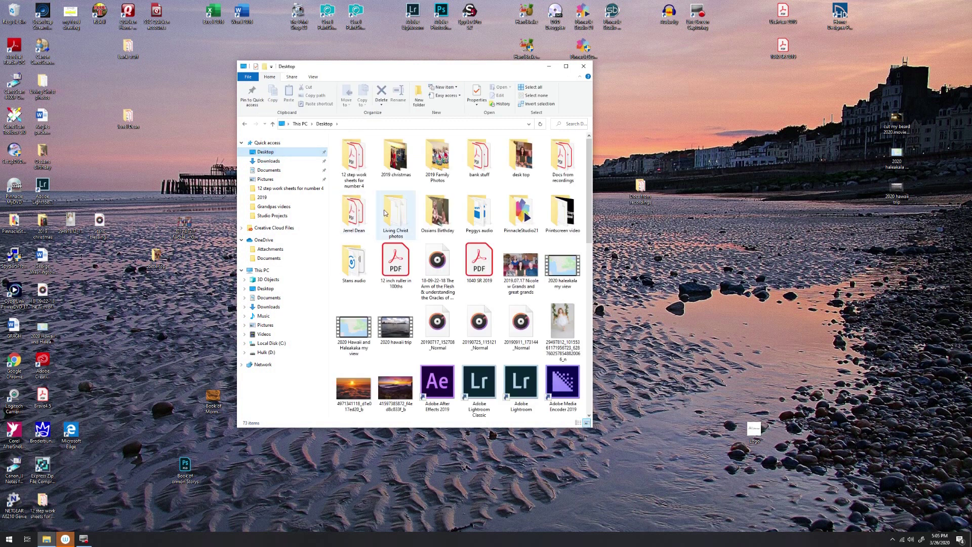
{"action": "scroll", "coordinate": [567, 207], "scroll_direction": "down", "scroll_amount": 5}
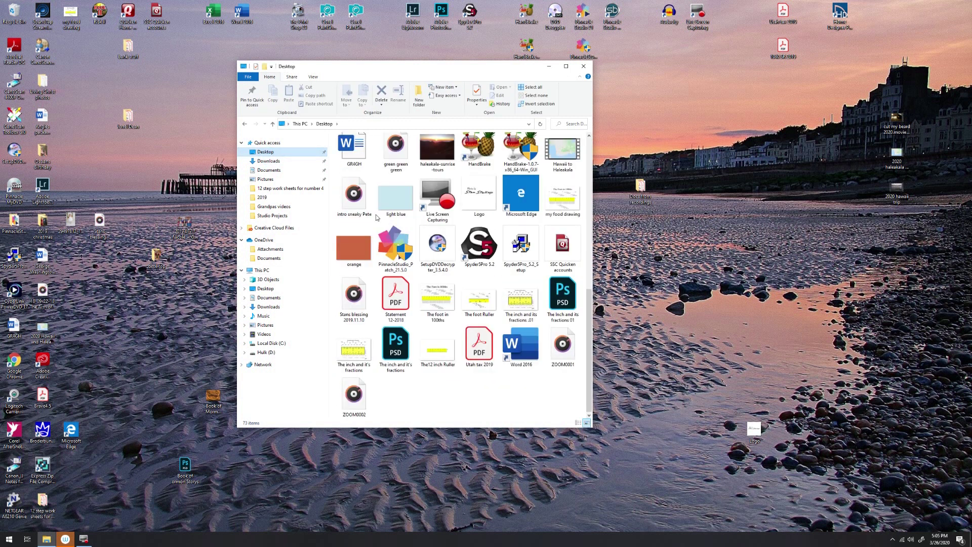
{"action": "left_click", "coordinate": [565, 199]}
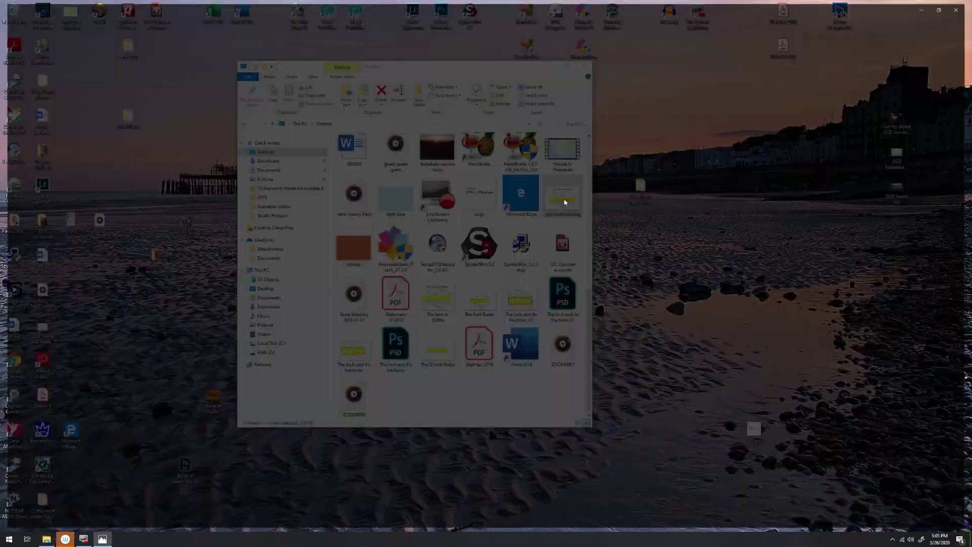